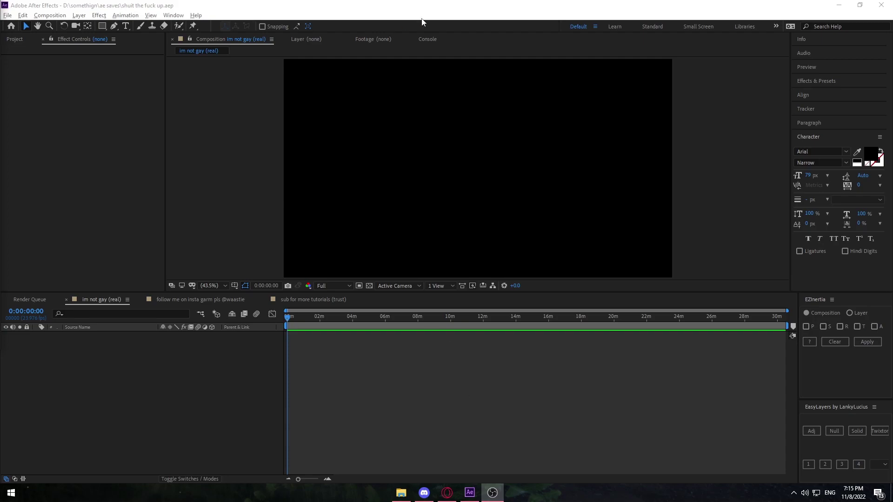
Close the Console tab, then reopen the Console panel in the viewer with Ctrl+F12.
left_click(422, 39)
right_click(426, 39)
left_click(452, 42)
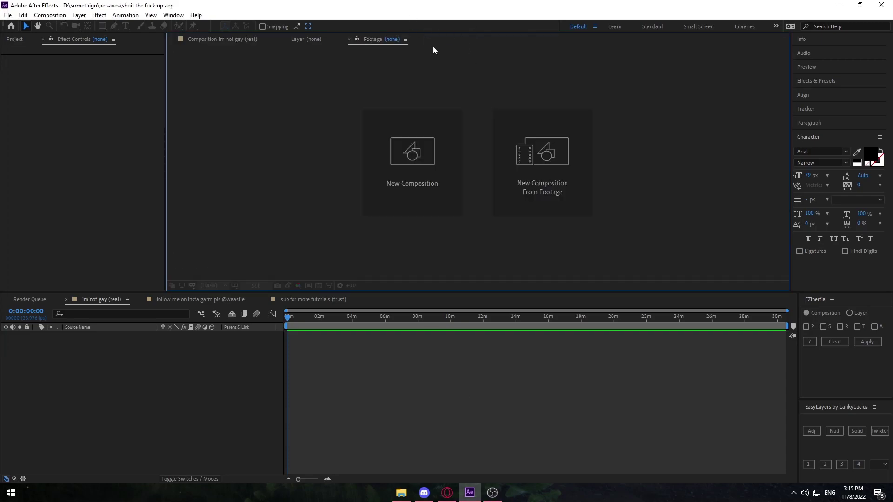
key("ctrl+F12")
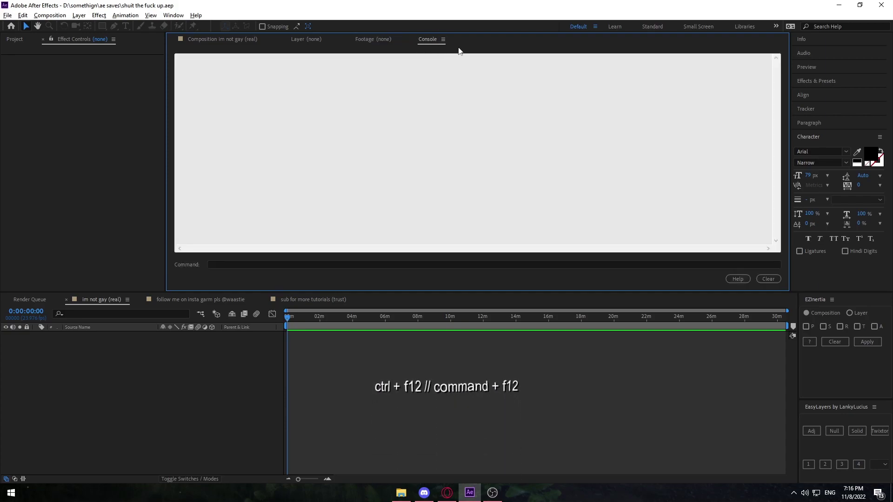
Switch the Console to Debug Database View and search the settings for 'color'.
right_click(427, 39)
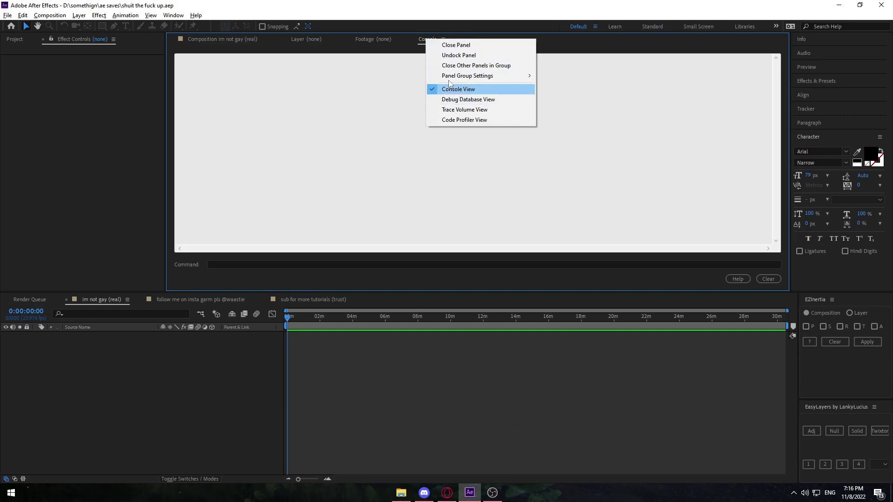
left_click(468, 99)
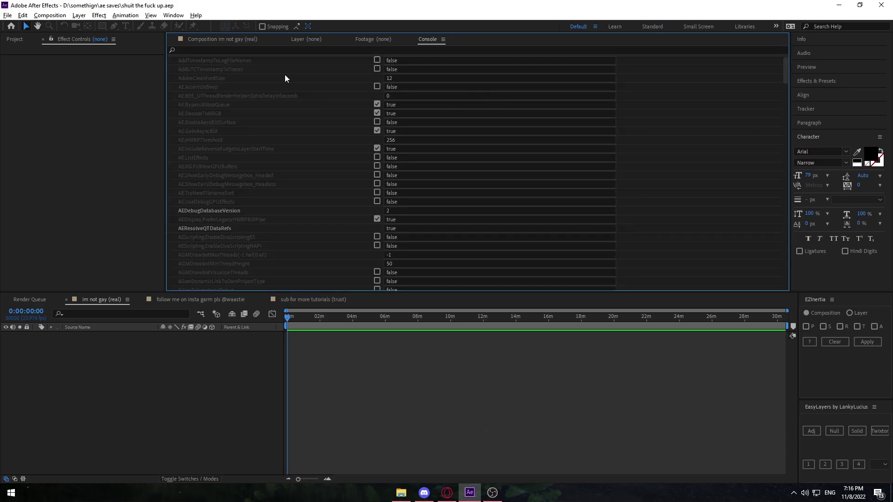
left_click(211, 50)
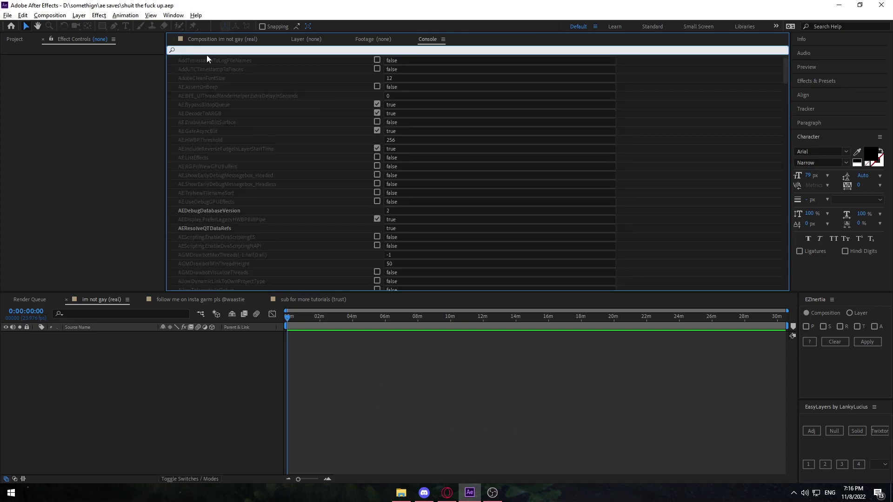
type("color")
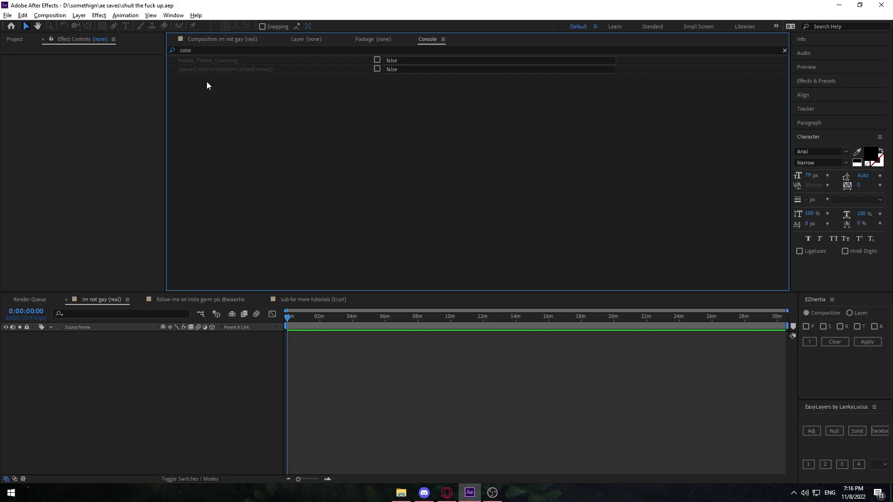
Set Enable_Theme_Colorizing to true, then go to the Edit menu.
left_click(378, 60)
left_click(50, 15)
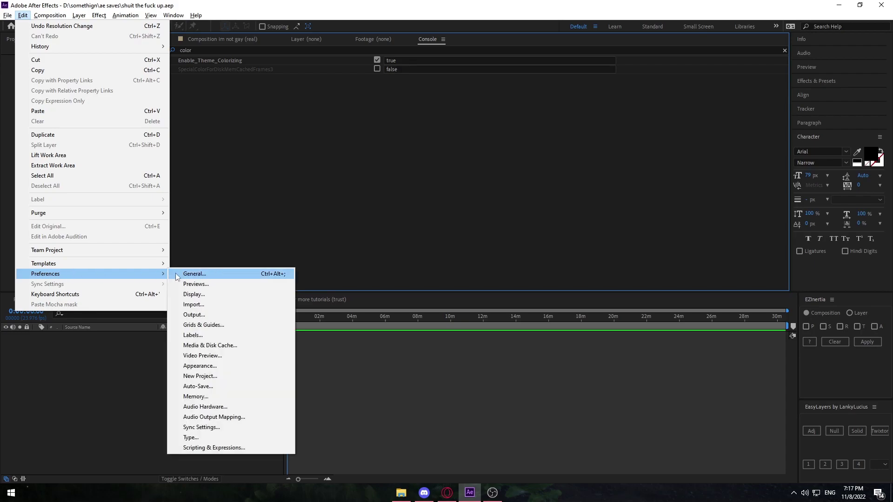
mouse_move(46, 273)
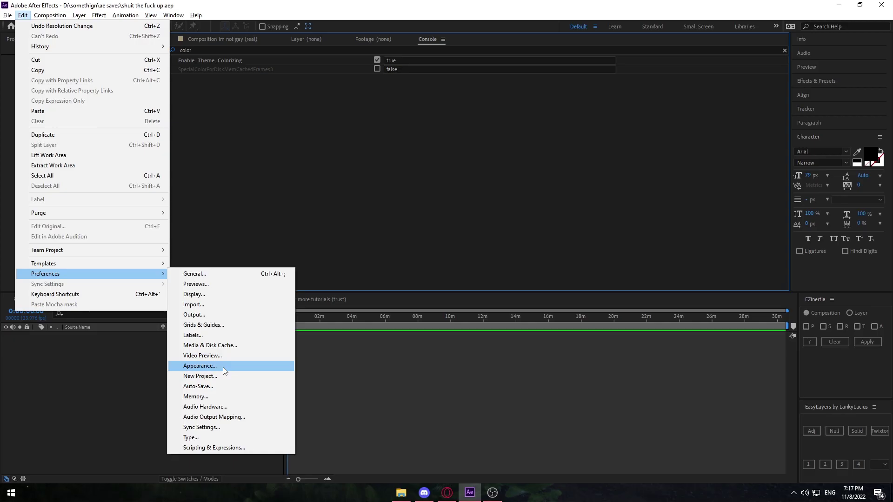
In Appearance preferences, pick bright purple C100FD as the highlight colour.
left_click(419, 228)
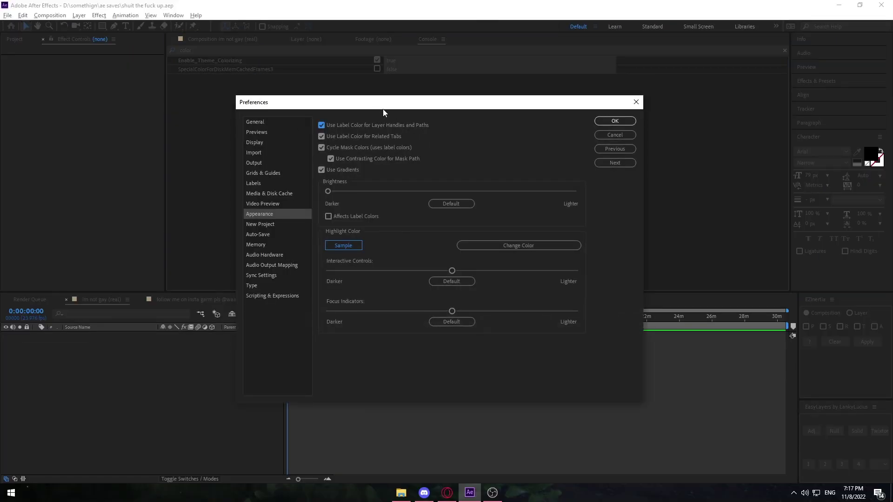
mouse_move(383, 110)
left_mouse_down()
mouse_move(329, 99)
mouse_move(375, 97)
left_mouse_up()
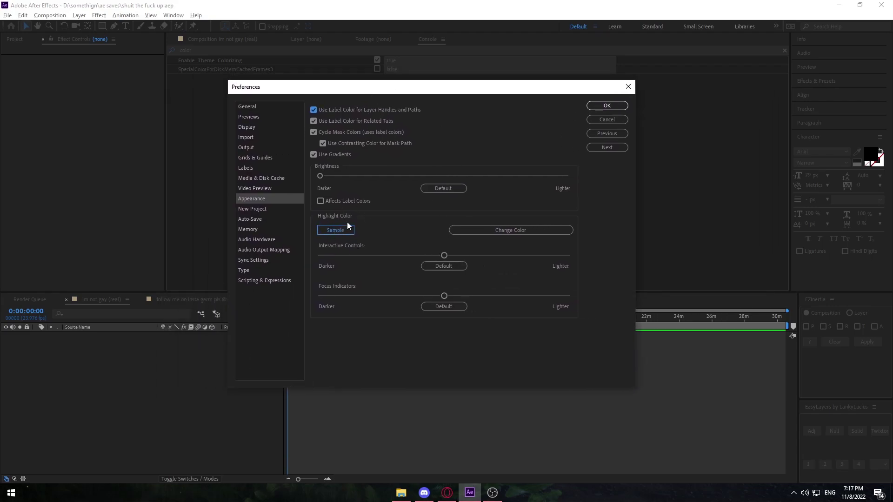
left_click(498, 230)
left_click_drag(337, 163, 300, 231)
left_click_drag(392, 210, 393, 149)
mouse_move(353, 195)
left_mouse_down()
mouse_move(366, 207)
mouse_move(354, 219)
mouse_move(381, 254)
left_mouse_up()
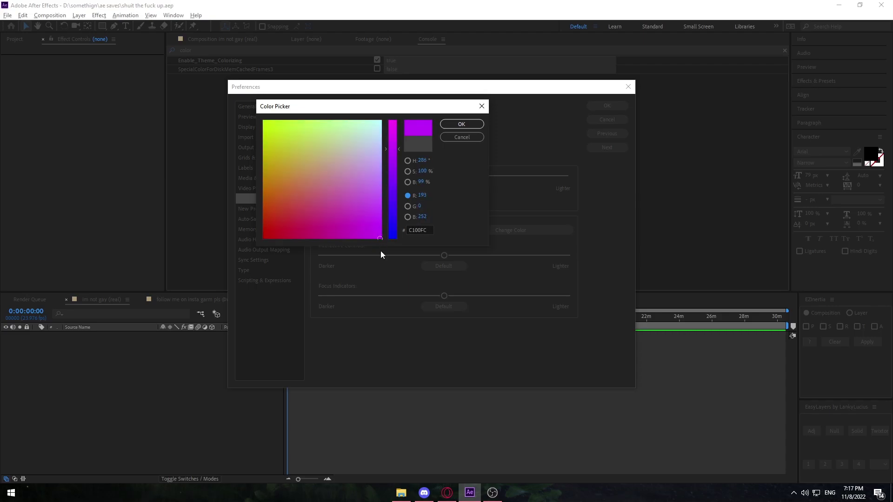
Accept the purple highlight in the Color Picker and confirm the Preferences dialog.
left_click(461, 123)
left_click(605, 105)
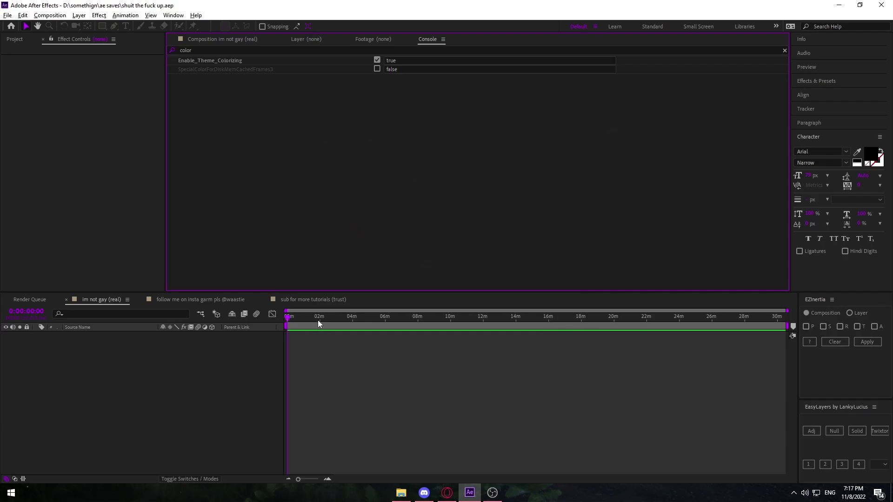